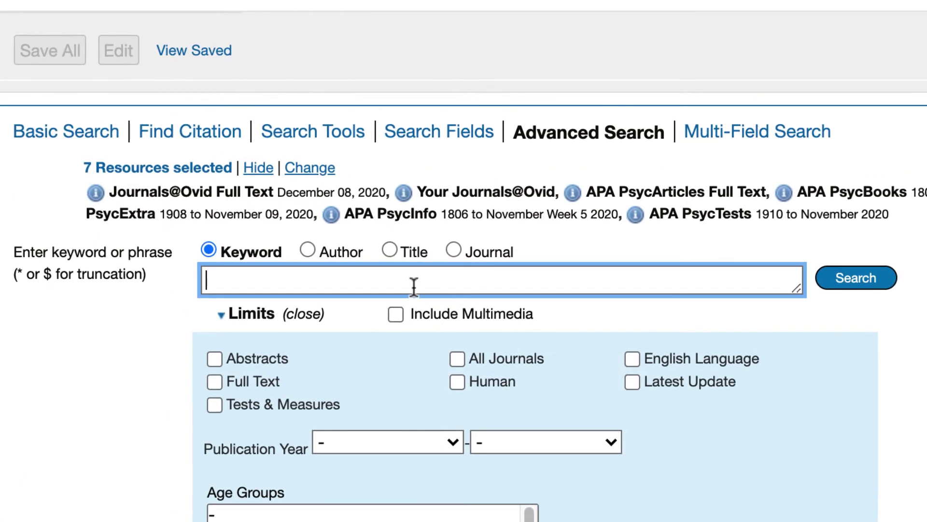
- Limit the searched resources to APA PsycTests 1910 to November 2020 only
{"action": "left_click", "coordinate": [310, 165]}
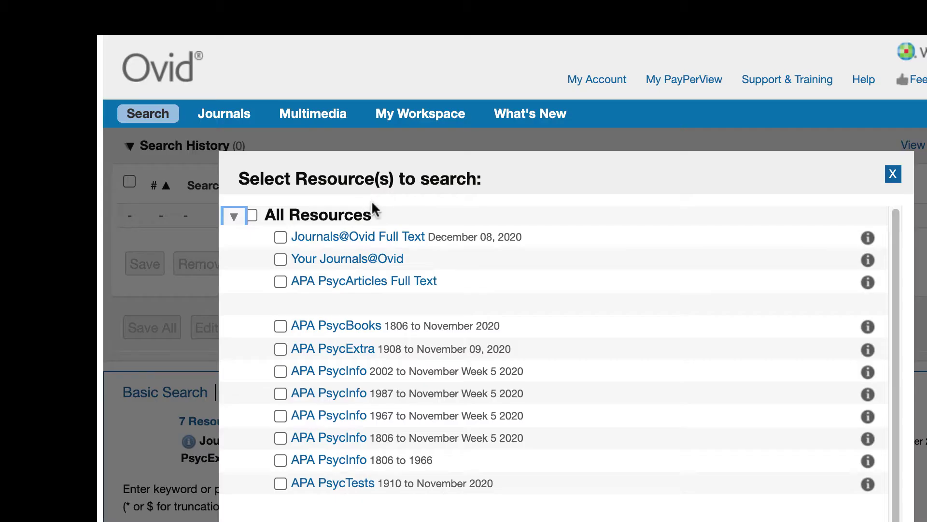
{"action": "left_click", "coordinate": [281, 484]}
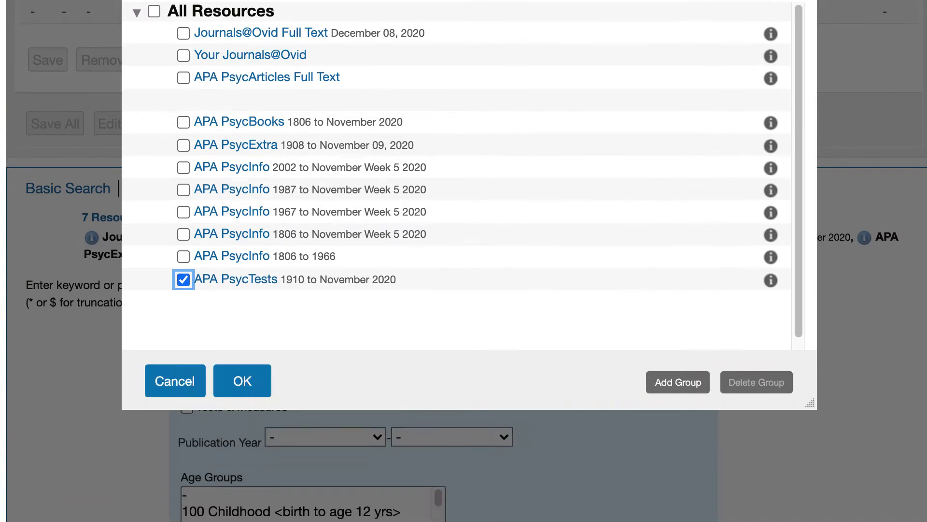
{"action": "left_click", "coordinate": [250, 517]}
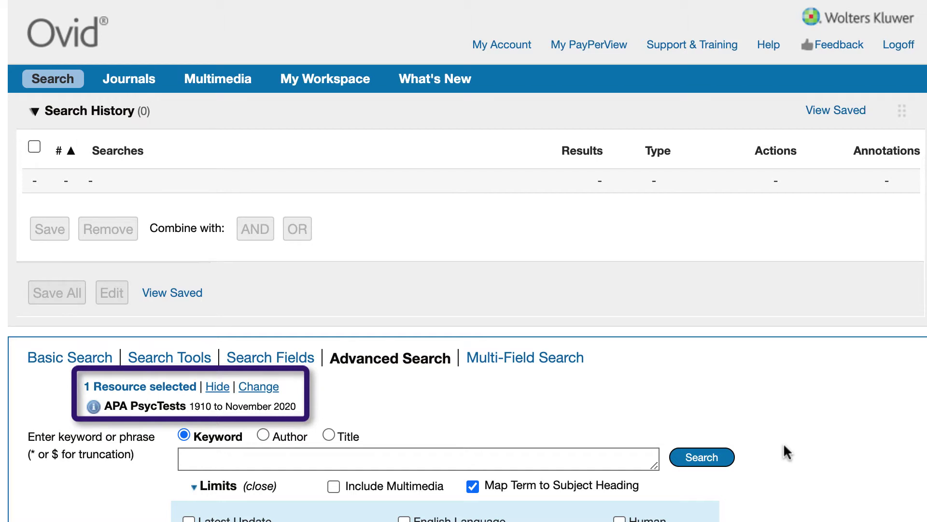
- Enter the keyword "self compassion" and tick the APA PsycTests PDF limit
{"action": "scroll", "coordinate": [784, 444], "scroll_direction": "down", "scroll_amount": 5}
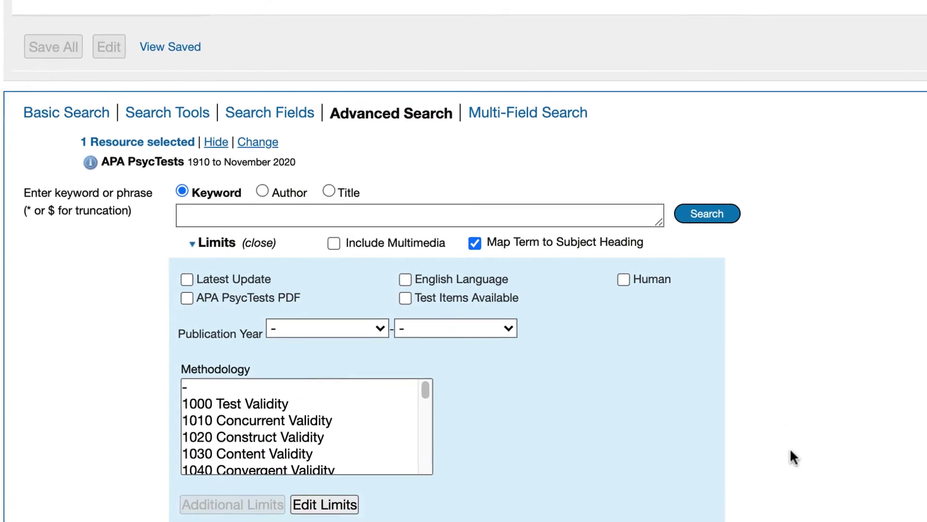
{"action": "left_click", "coordinate": [220, 211]}
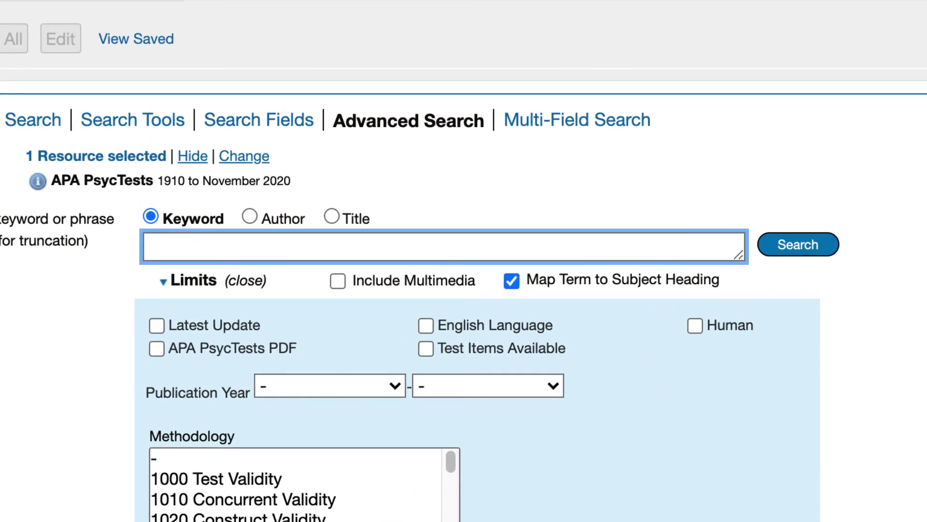
{"action": "type", "text": "\"self compassion\""}
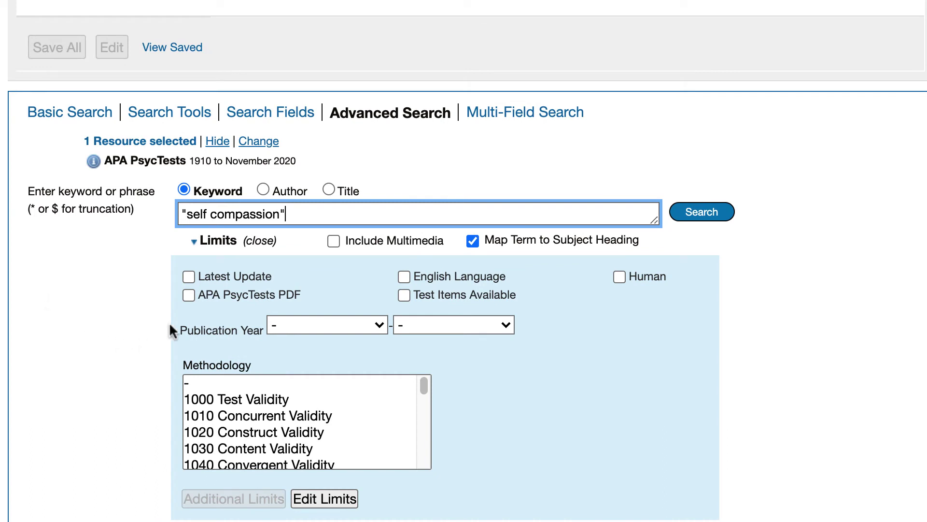
{"action": "left_click", "coordinate": [188, 297]}
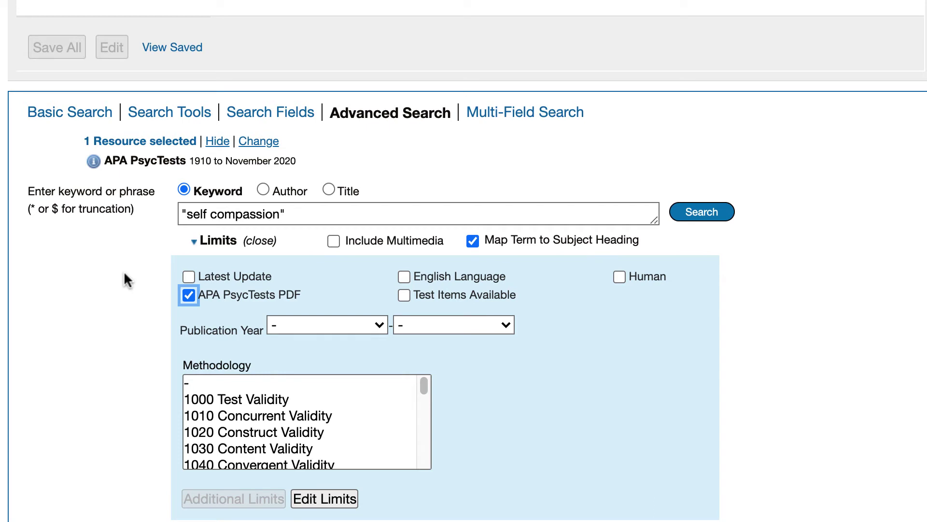
- Add Permissions, Language Present and Instrument Type to the customized search limits
{"action": "scroll", "coordinate": [125, 278], "scroll_direction": "down", "scroll_amount": 3}
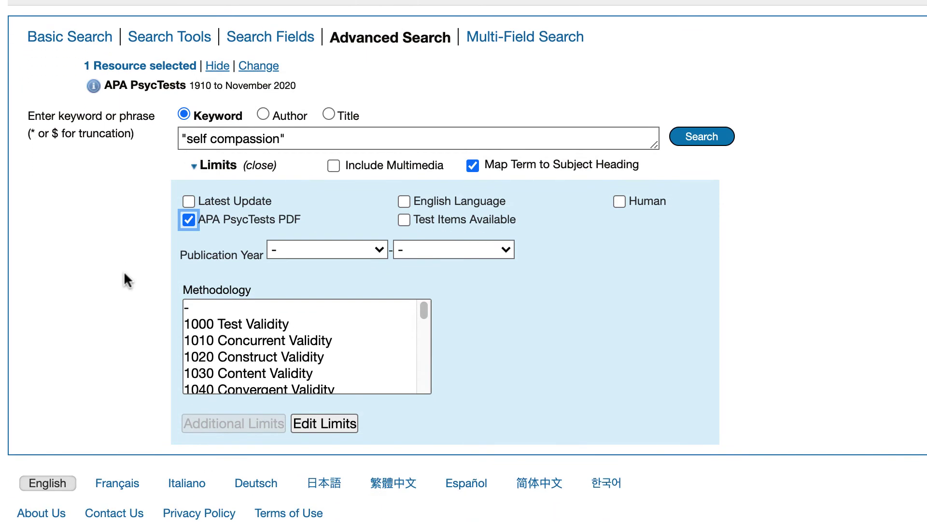
{"action": "left_click", "coordinate": [317, 416]}
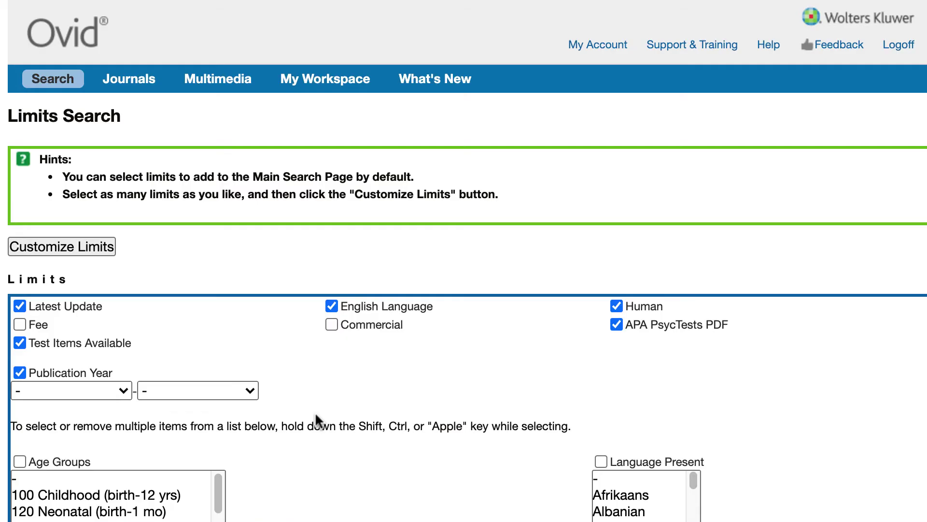
{"action": "scroll", "coordinate": [485, 336], "scroll_direction": "down", "scroll_amount": 1}
{"action": "scroll", "coordinate": [485, 339], "scroll_direction": "down", "scroll_amount": 10}
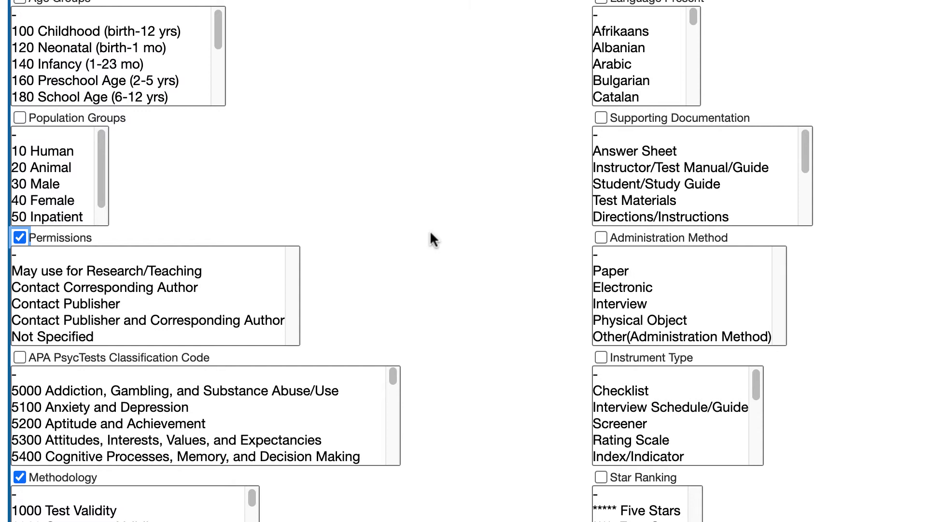
{"action": "scroll", "coordinate": [430, 233], "scroll_direction": "up", "scroll_amount": 2}
{"action": "left_click", "coordinate": [600, 71]}
{"action": "scroll", "coordinate": [528, 381], "scroll_direction": "down", "scroll_amount": 4}
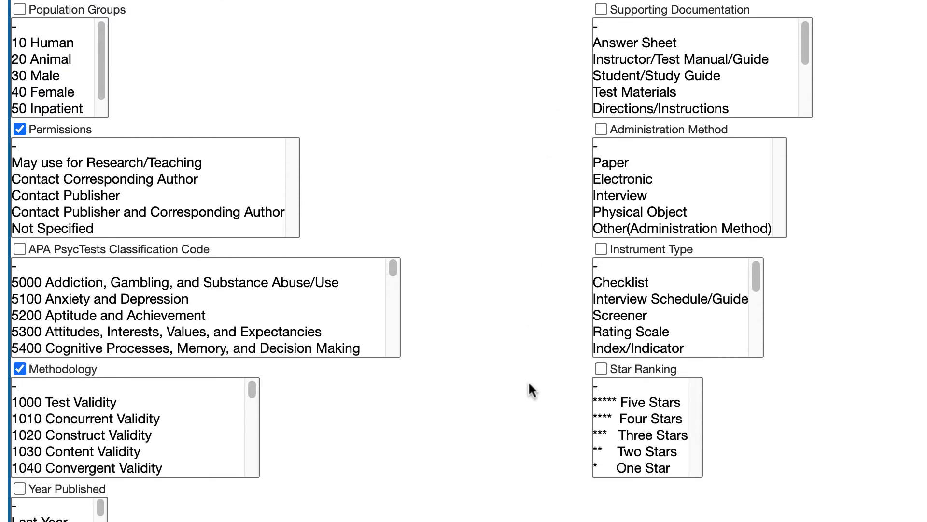
{"action": "left_click", "coordinate": [601, 239]}
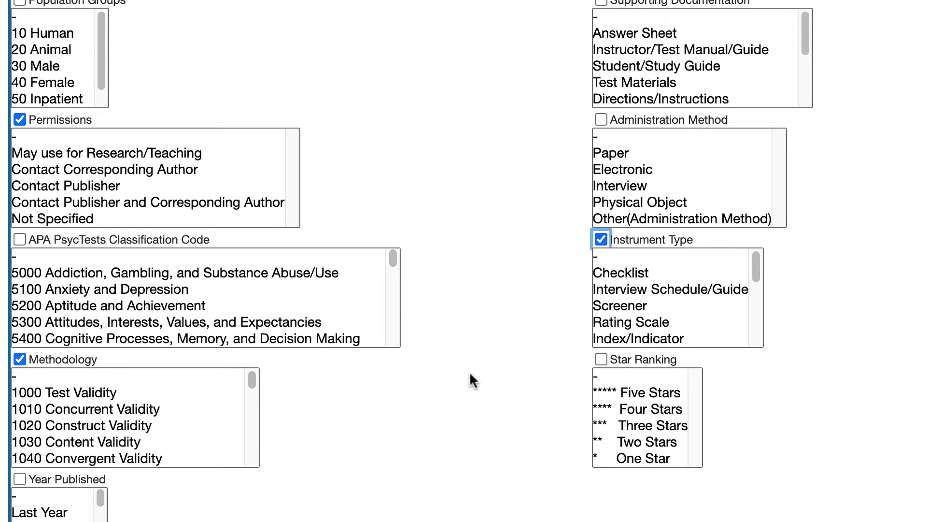
{"action": "scroll", "coordinate": [471, 374], "scroll_direction": "down", "scroll_amount": 3}
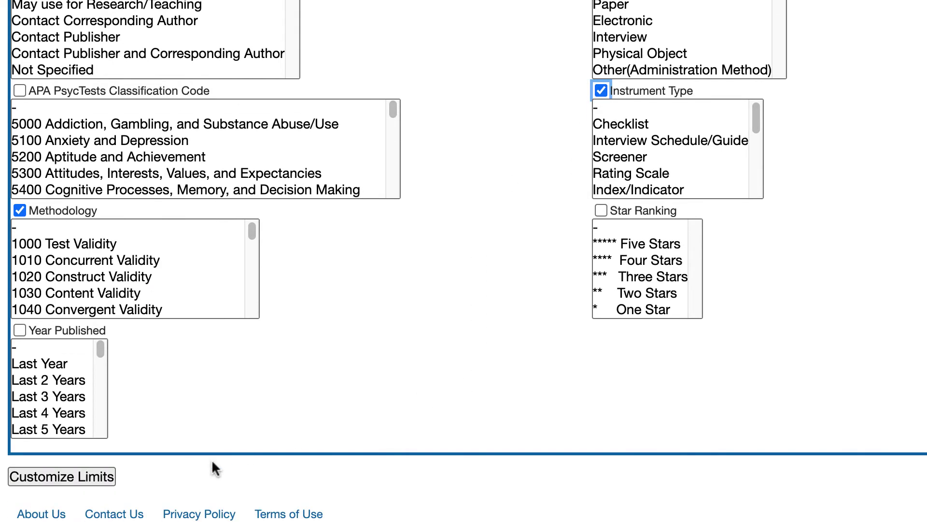
{"action": "left_click", "coordinate": [88, 479]}
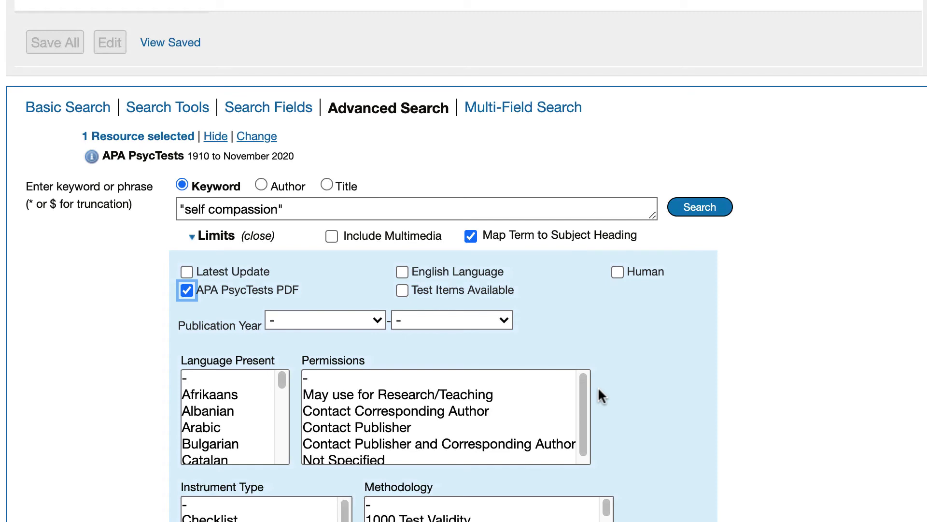
- Limit Permissions to 'May use for Research/Teaching', turn off subject-heading mapping, and run the search
{"action": "scroll", "coordinate": [598, 386], "scroll_direction": "down", "scroll_amount": 1}
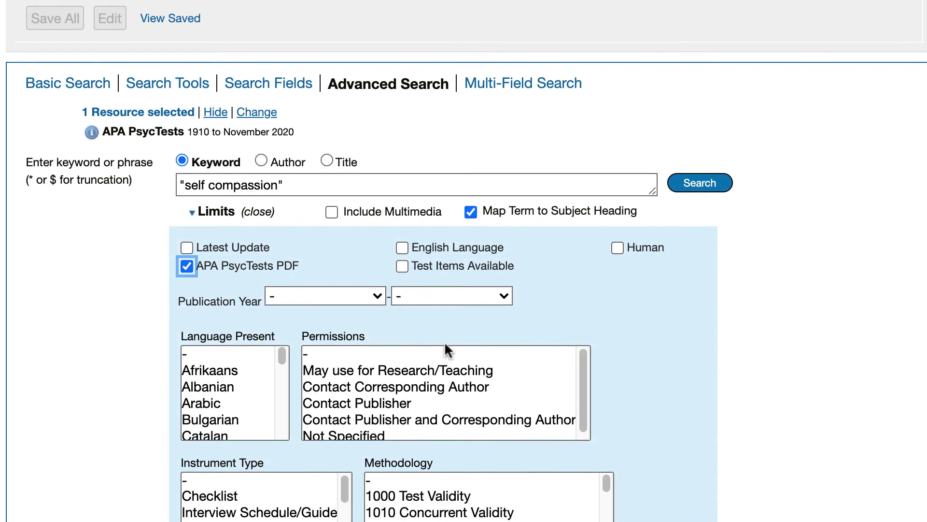
{"action": "left_click", "coordinate": [443, 369]}
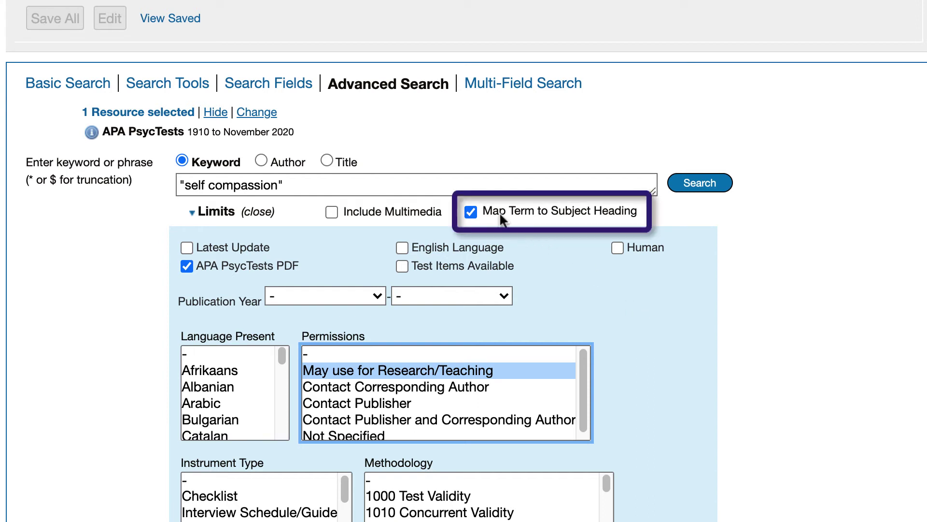
{"action": "left_click", "coordinate": [471, 212]}
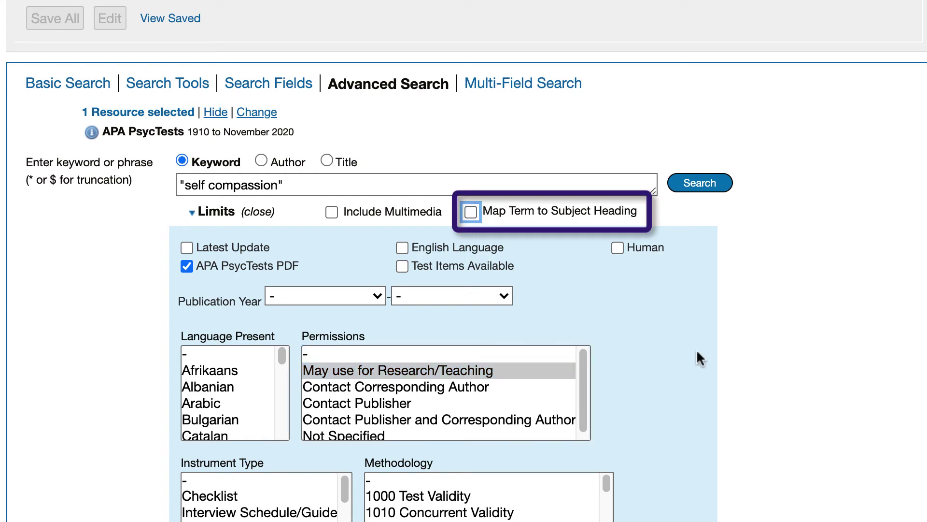
{"action": "left_click", "coordinate": [713, 188]}
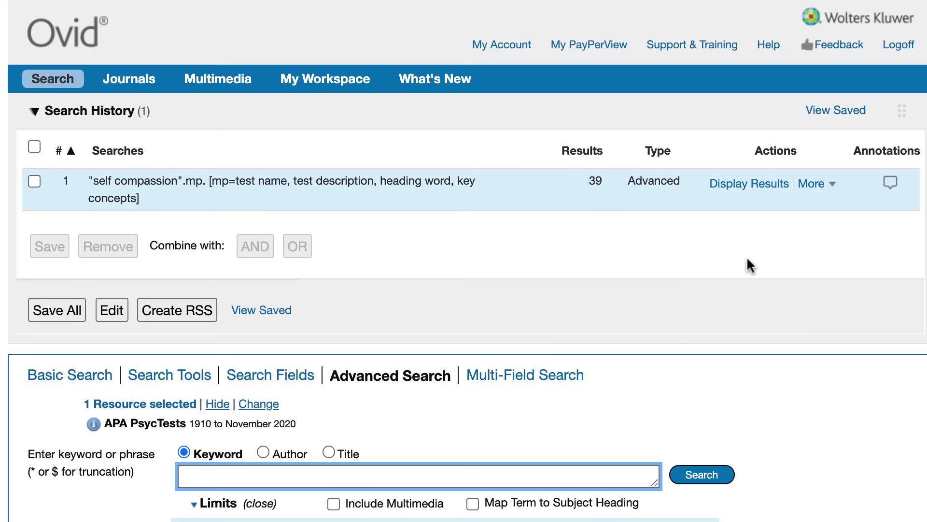
- View the 5-page test PDF for result 4, Sussex-Oxford Compassion Scales
{"action": "scroll", "coordinate": [615, 344], "scroll_direction": "down", "scroll_amount": 5}
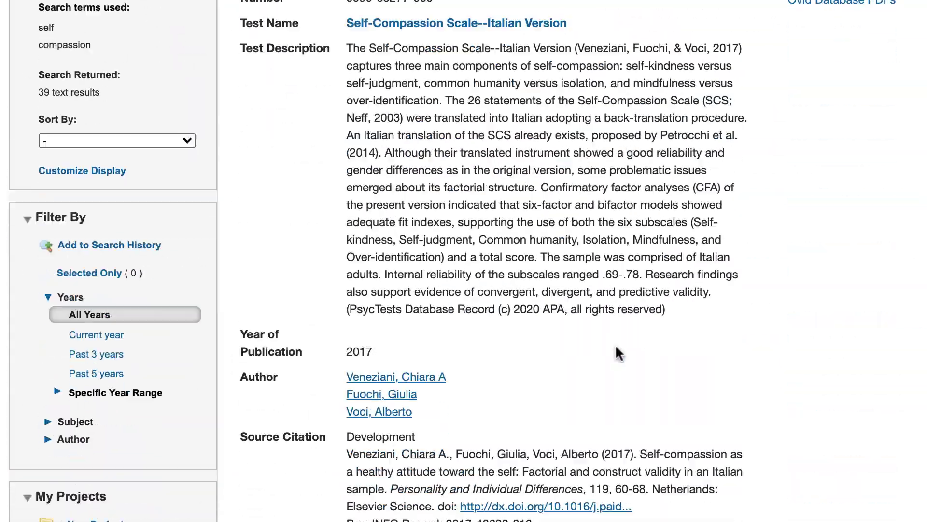
{"action": "scroll", "coordinate": [615, 344], "scroll_direction": "down", "scroll_amount": 5}
{"action": "scroll", "coordinate": [615, 344], "scroll_direction": "down", "scroll_amount": 20}
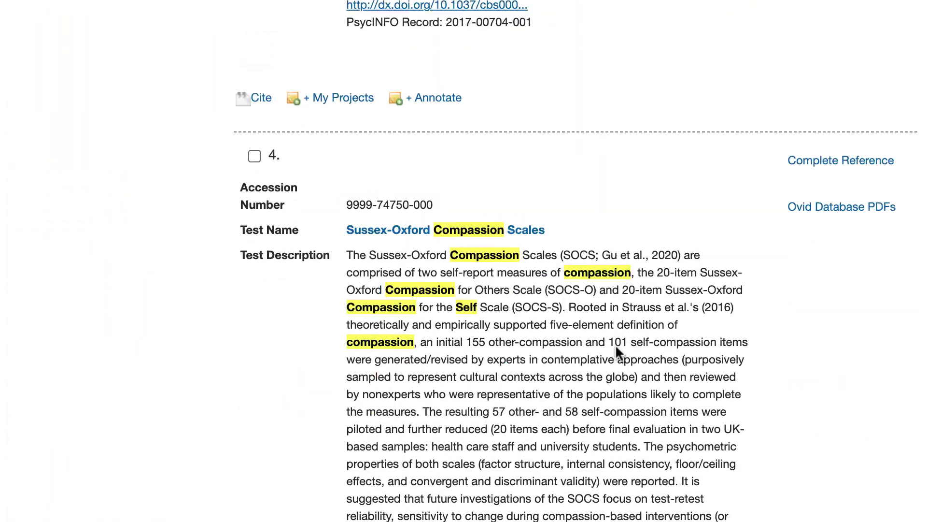
{"action": "scroll", "coordinate": [615, 344], "scroll_direction": "down", "scroll_amount": 5}
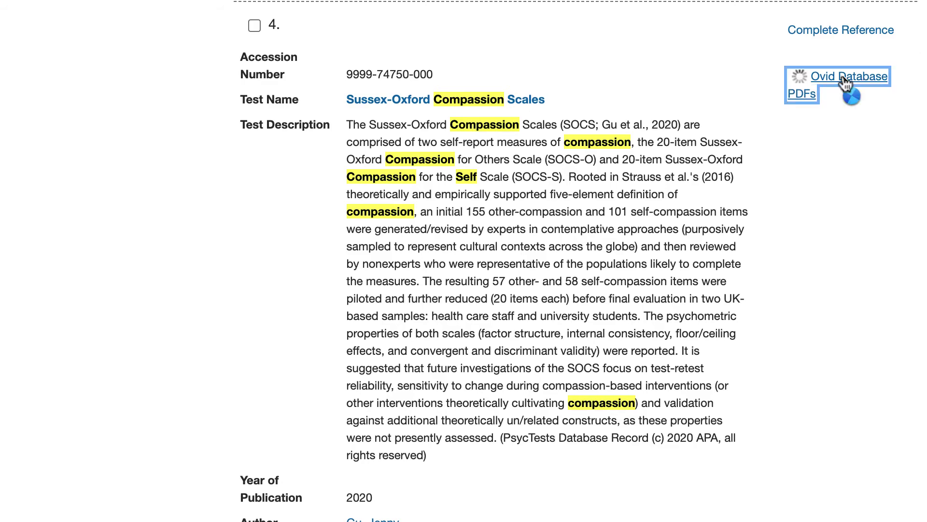
{"action": "left_click", "coordinate": [844, 81]}
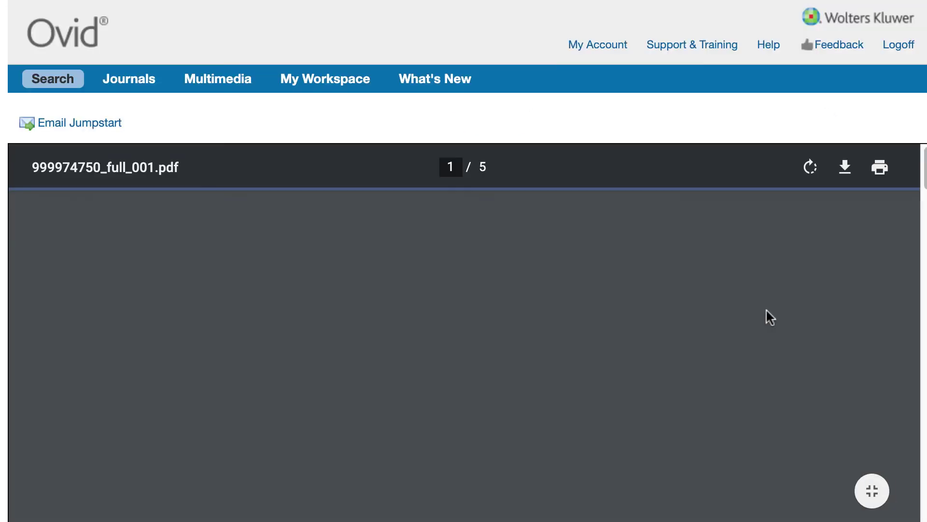
{"action": "scroll", "coordinate": [766, 312], "scroll_direction": "down", "scroll_amount": 15}
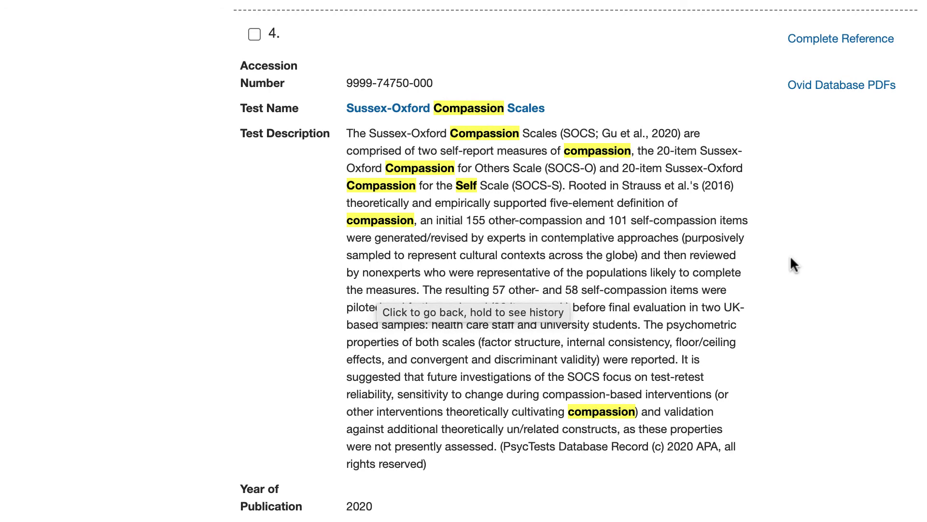
- Read the Sussex-Oxford Compassion Scales full record down to its Source Citation
{"action": "left_click", "coordinate": [394, 109]}
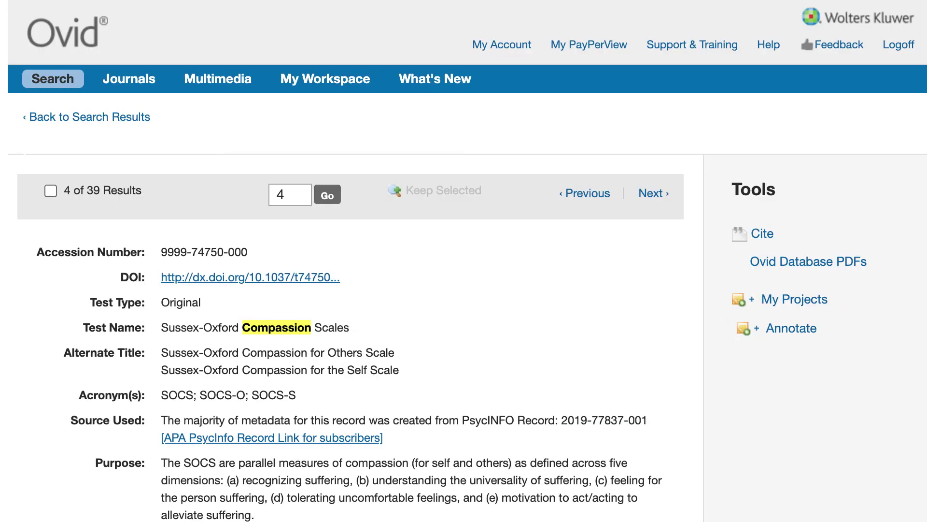
{"action": "scroll", "coordinate": [632, 363], "scroll_direction": "down", "scroll_amount": 6}
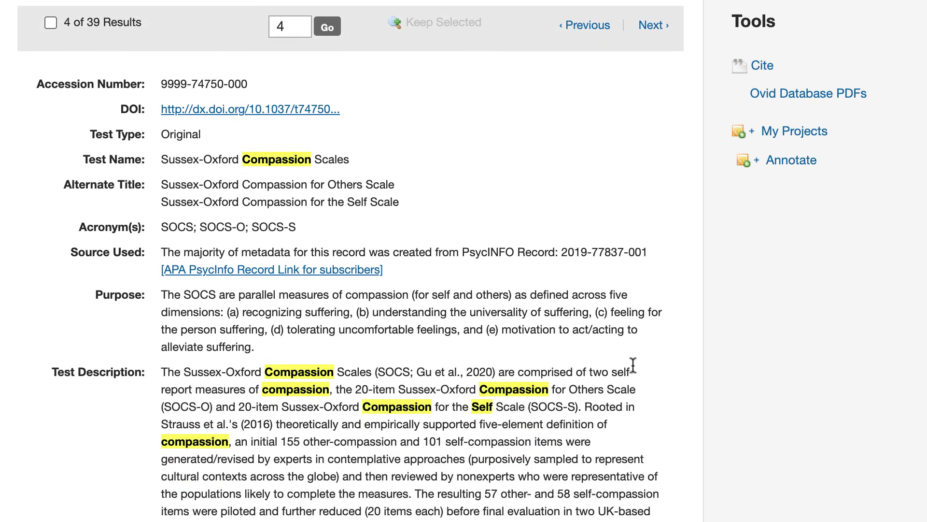
{"action": "scroll", "coordinate": [633, 365], "scroll_direction": "down", "scroll_amount": 1}
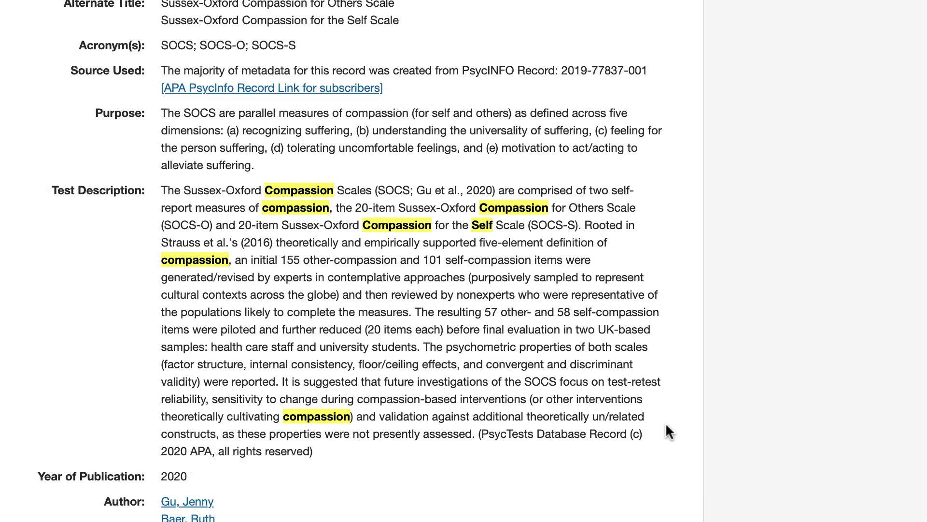
{"action": "scroll", "coordinate": [666, 425], "scroll_direction": "down", "scroll_amount": 5}
{"action": "scroll", "coordinate": [665, 422], "scroll_direction": "down", "scroll_amount": 15}
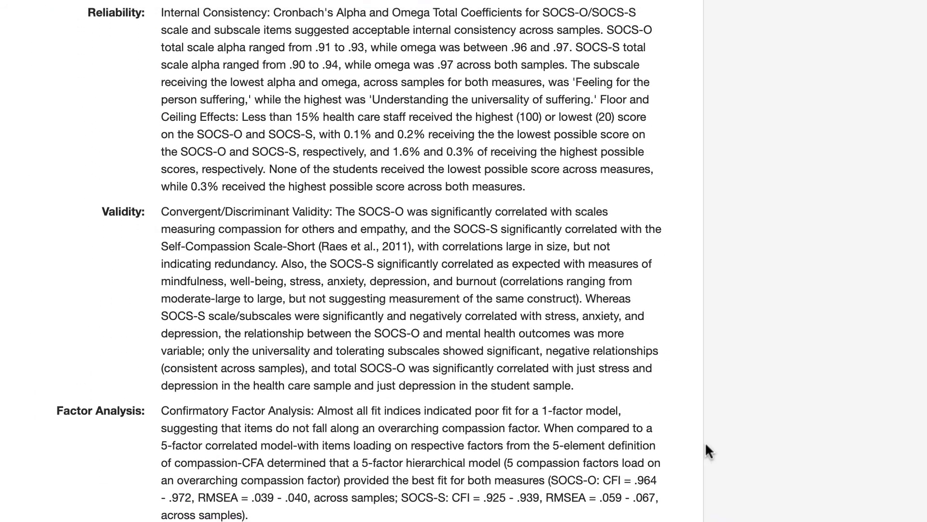
{"action": "scroll", "coordinate": [706, 445], "scroll_direction": "down", "scroll_amount": 2}
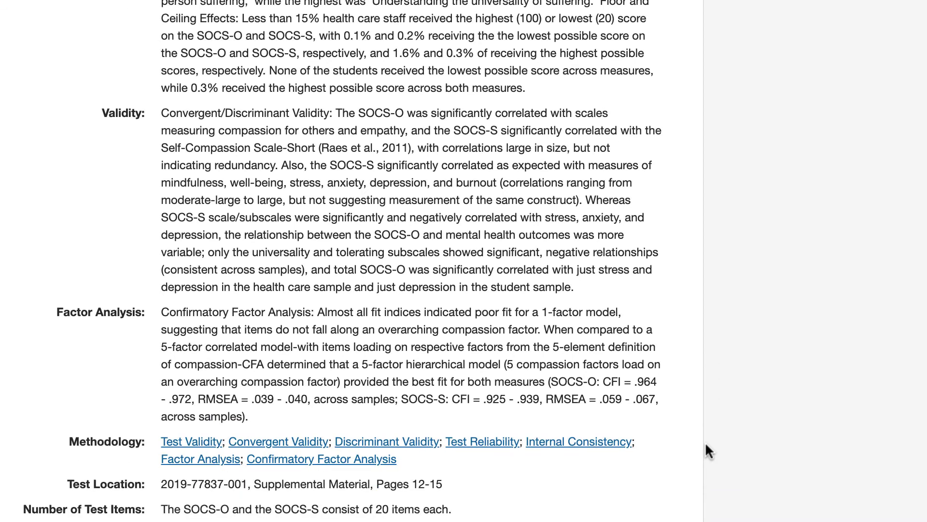
{"action": "scroll", "coordinate": [706, 444], "scroll_direction": "down", "scroll_amount": 5}
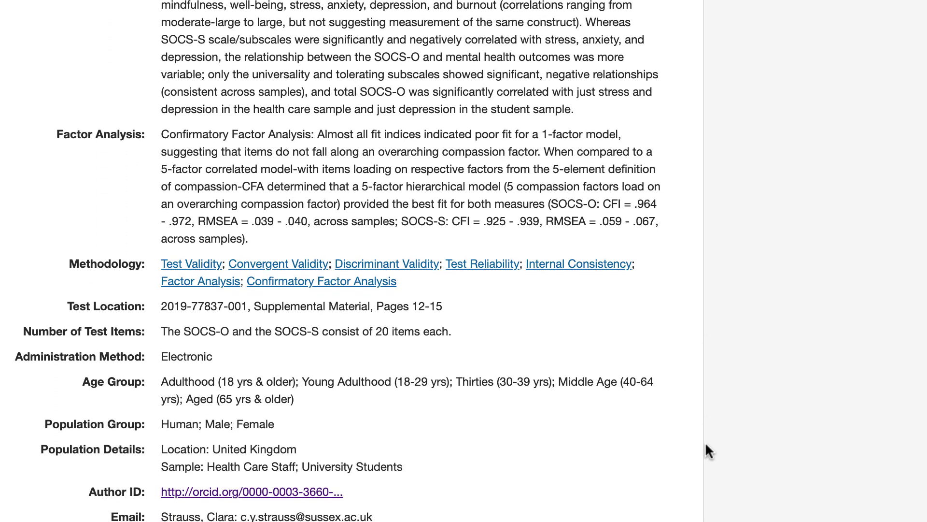
{"action": "scroll", "coordinate": [706, 443], "scroll_direction": "down", "scroll_amount": 5}
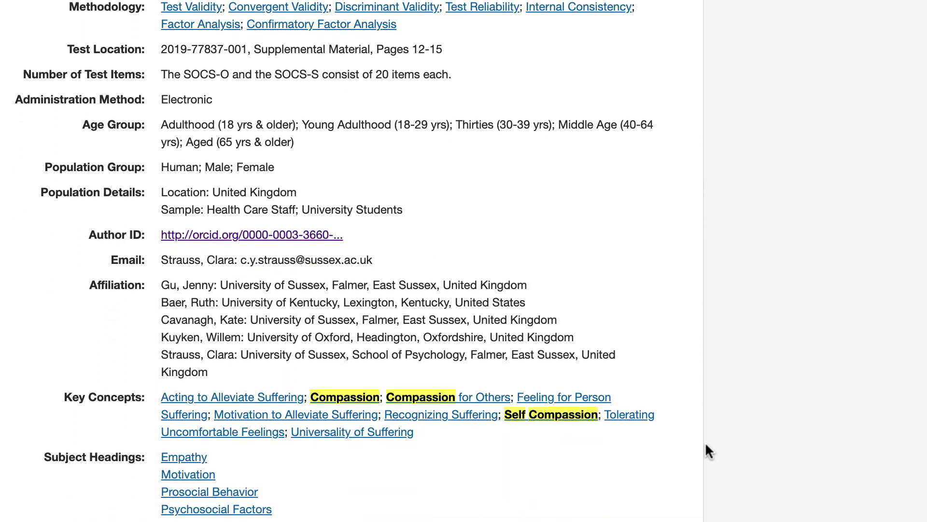
{"action": "scroll", "coordinate": [705, 441], "scroll_direction": "down", "scroll_amount": 1}
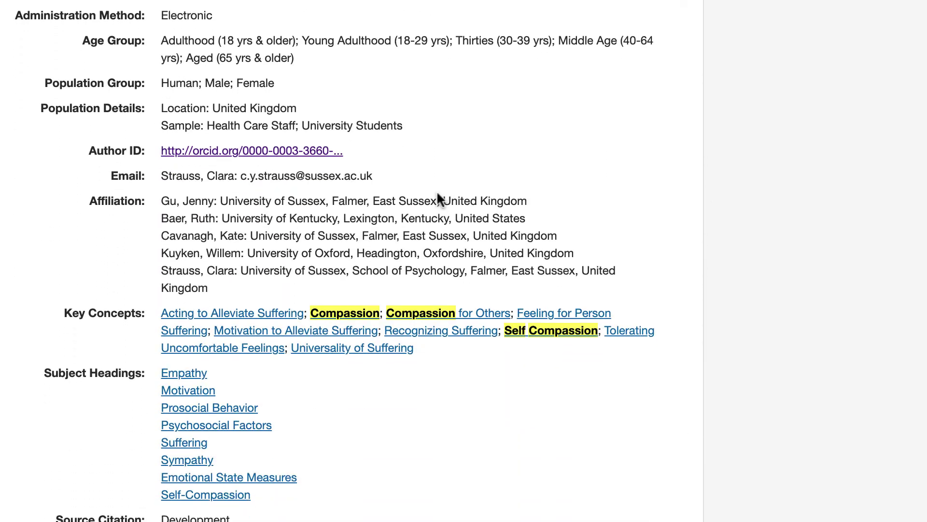
{"action": "scroll", "coordinate": [550, 197], "scroll_direction": "up", "scroll_amount": 20}
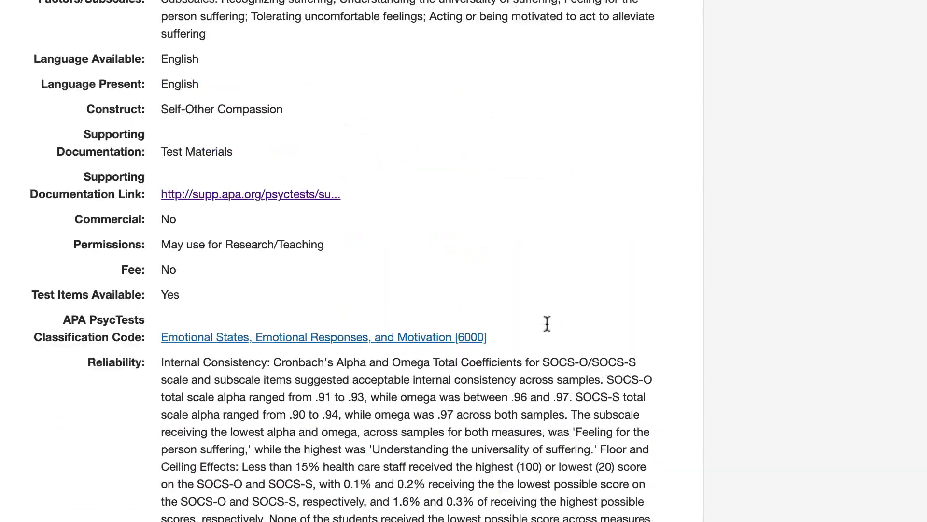
{"action": "scroll", "coordinate": [546, 341], "scroll_direction": "up", "scroll_amount": 4}
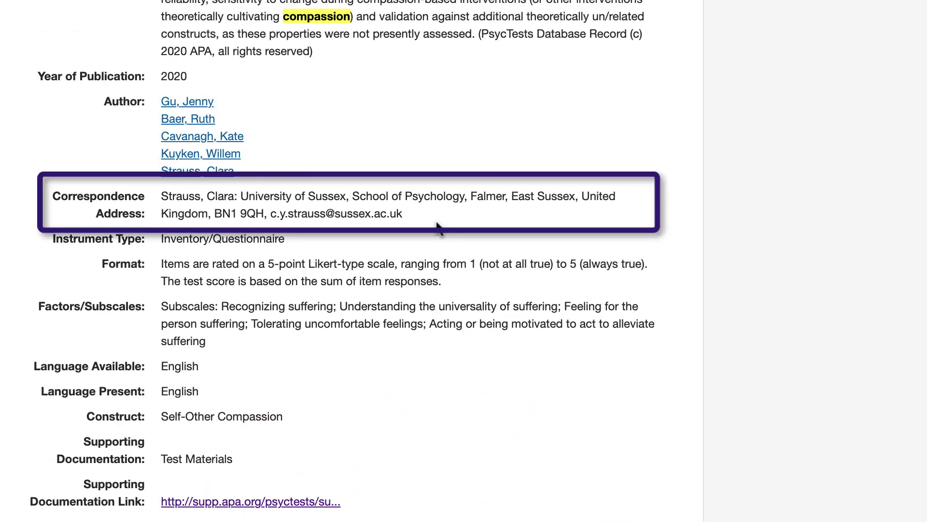
{"action": "scroll", "coordinate": [555, 412], "scroll_direction": "down", "scroll_amount": 20}
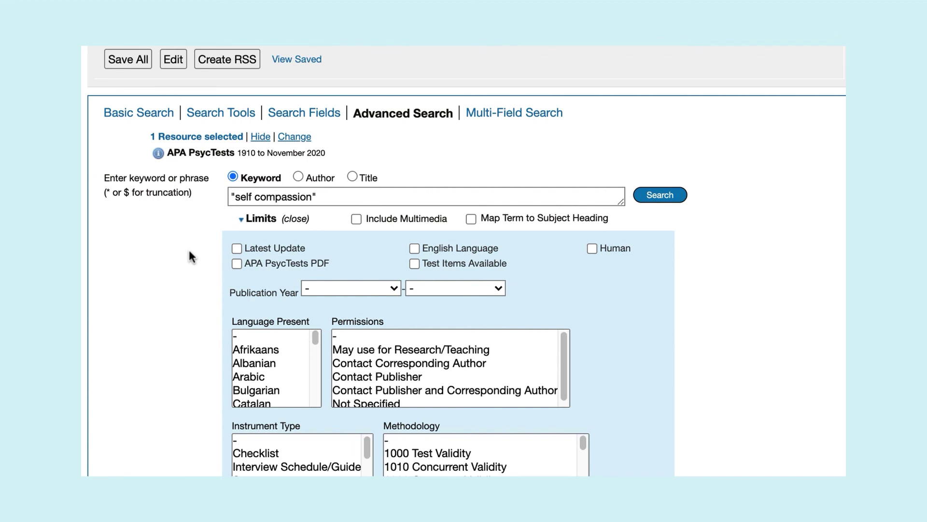
- Tick the APA PsycTests PDF limit and set Permissions to 'May use for Research/Teaching'
{"action": "left_click", "coordinate": [237, 263]}
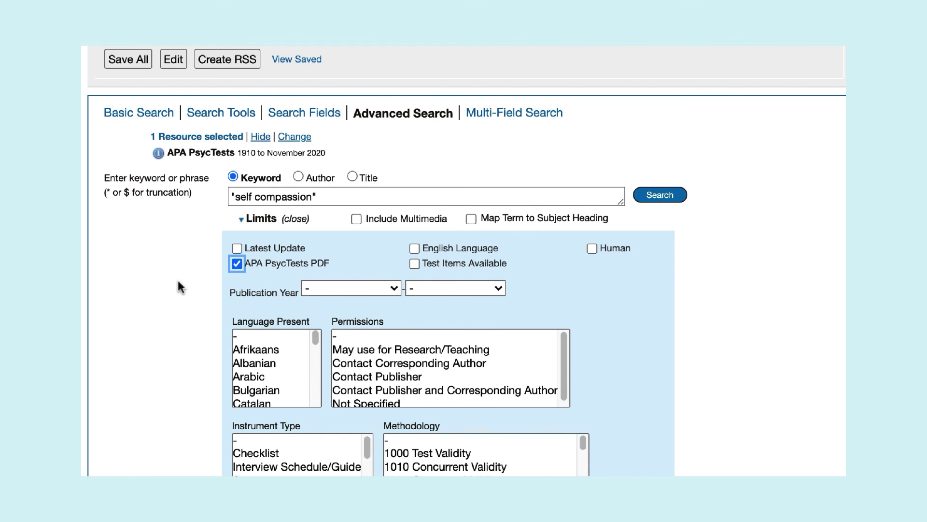
{"action": "left_click", "coordinate": [351, 349]}
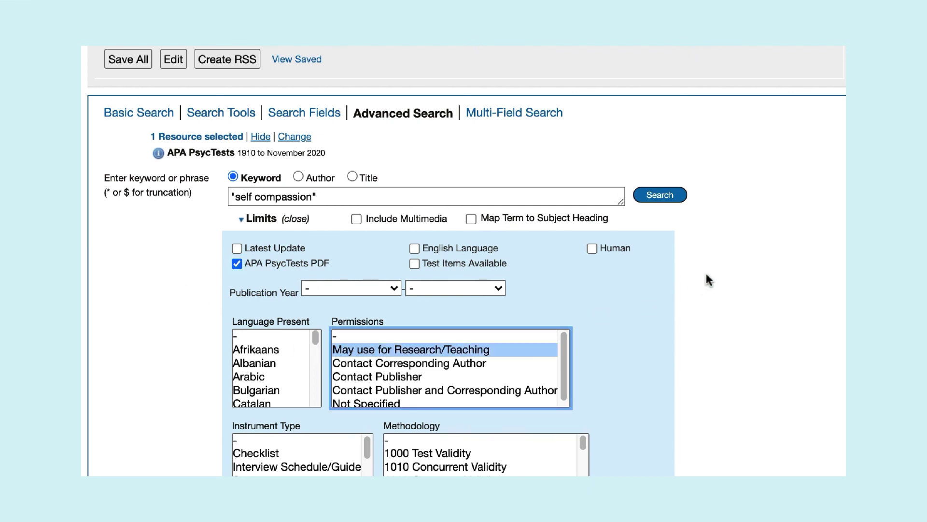